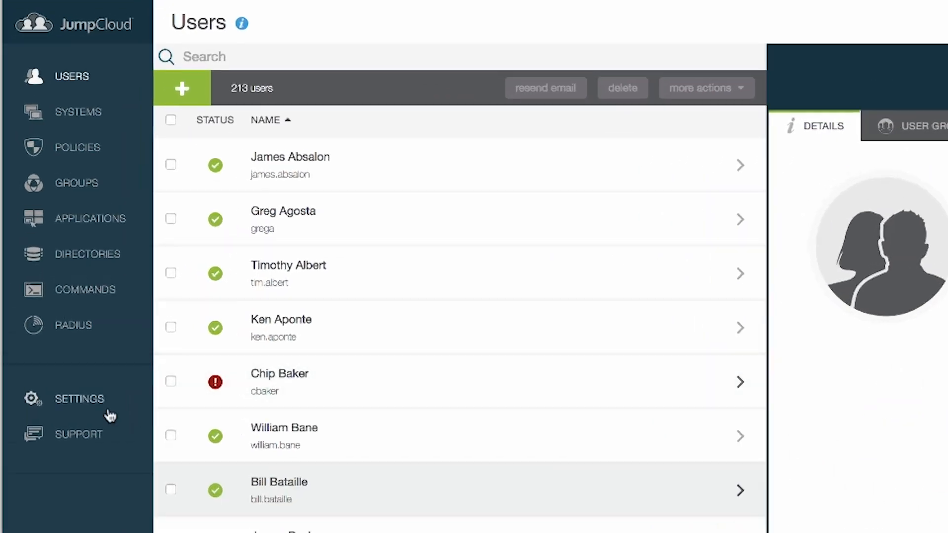
- Copy the Organization ID from the Settings General tab and return to PowerPoint
left_click(57, 277)
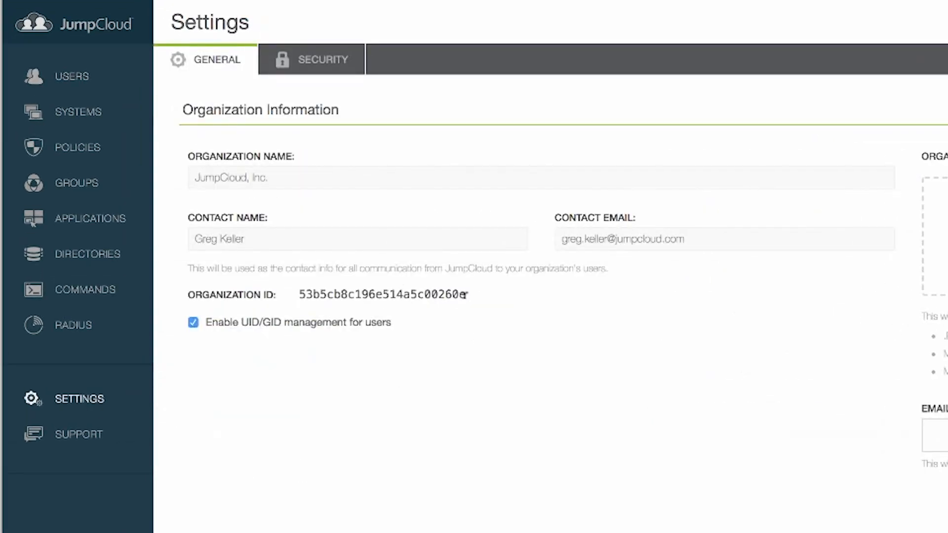
double_click(341, 291)
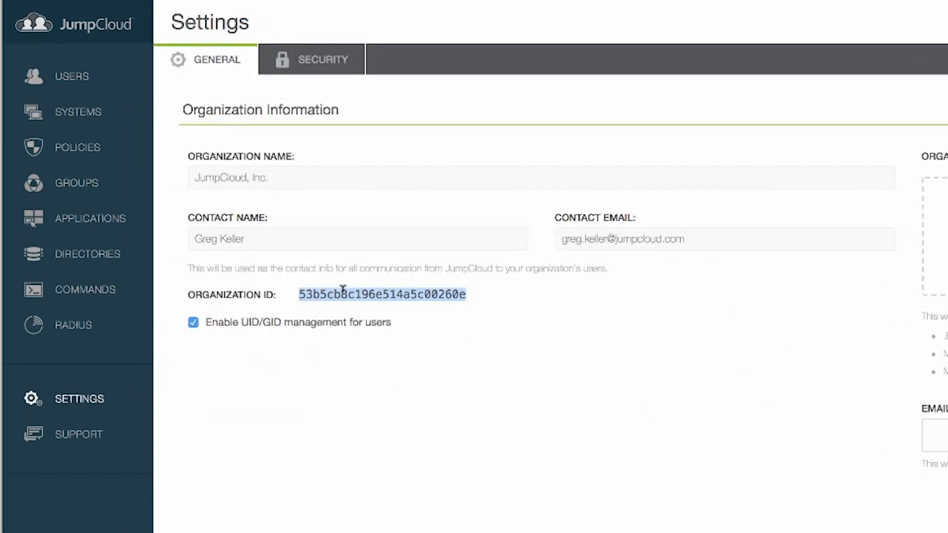
right_click(356, 291)
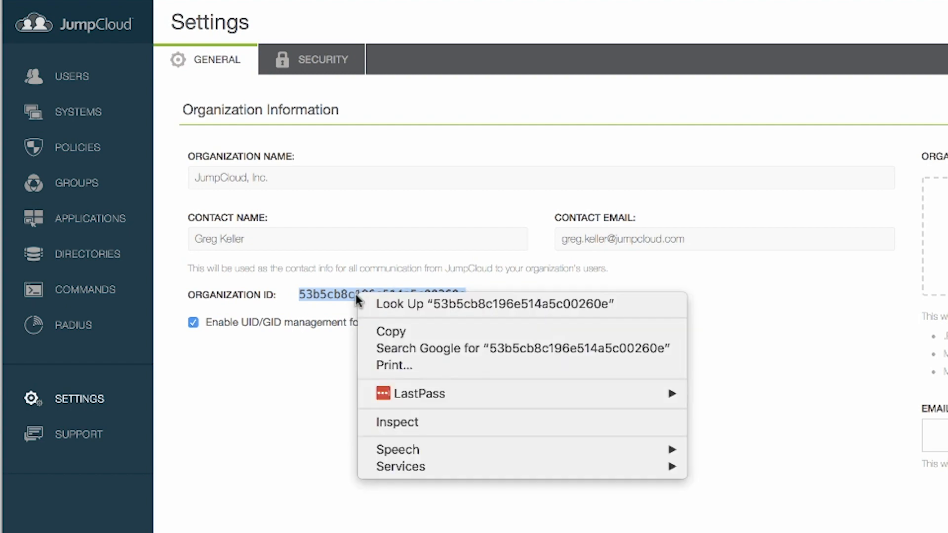
left_click(402, 335)
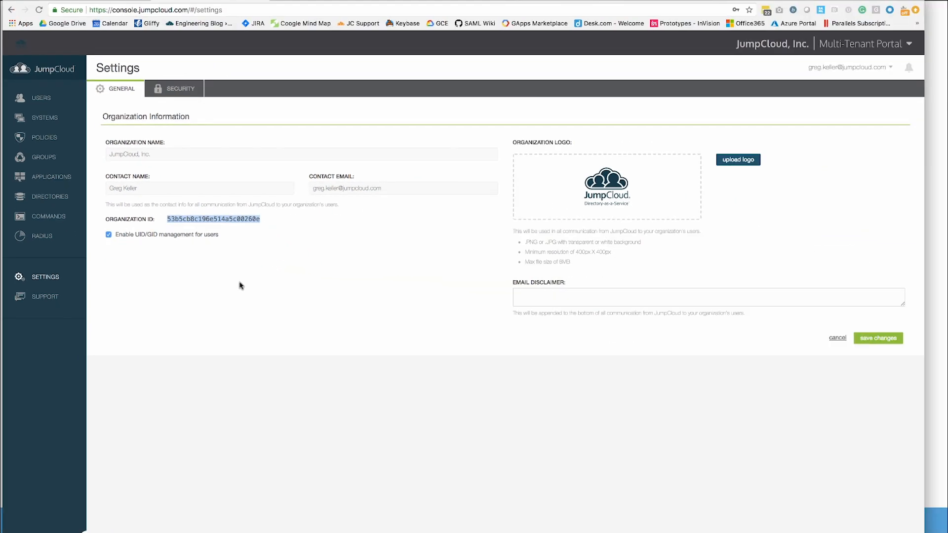
key("super+Tab")
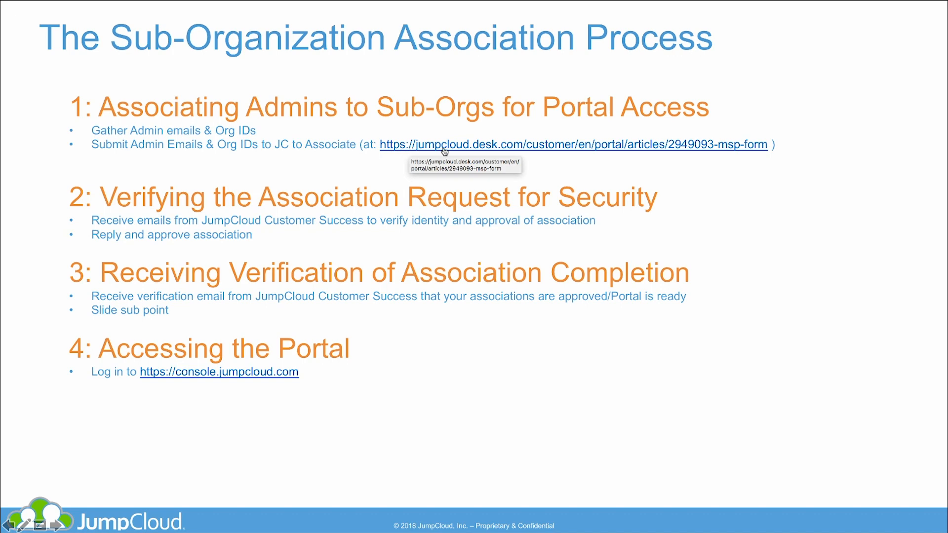
- Follow the slide's form link to Administration page 2 and open MSP Organization Association Request
left_click(444, 145)
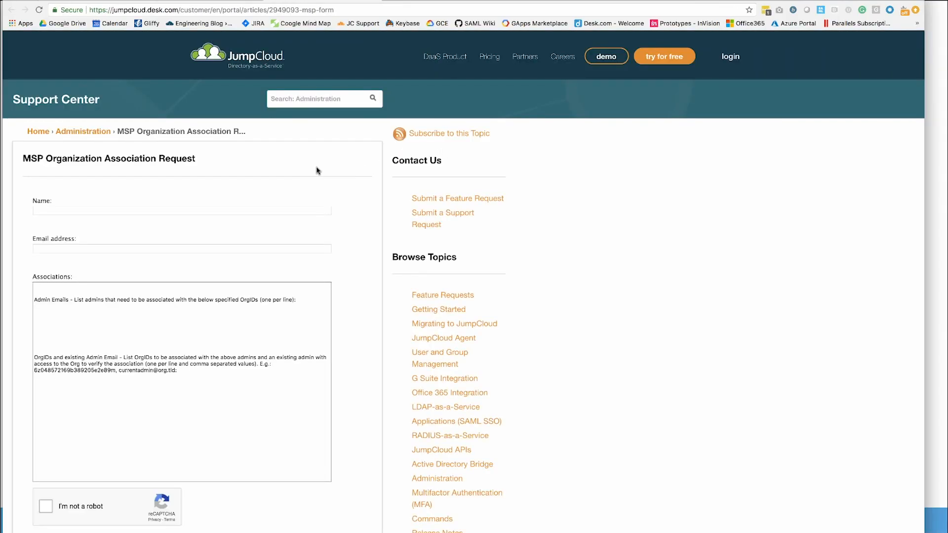
scroll(362, 250, "down", 2)
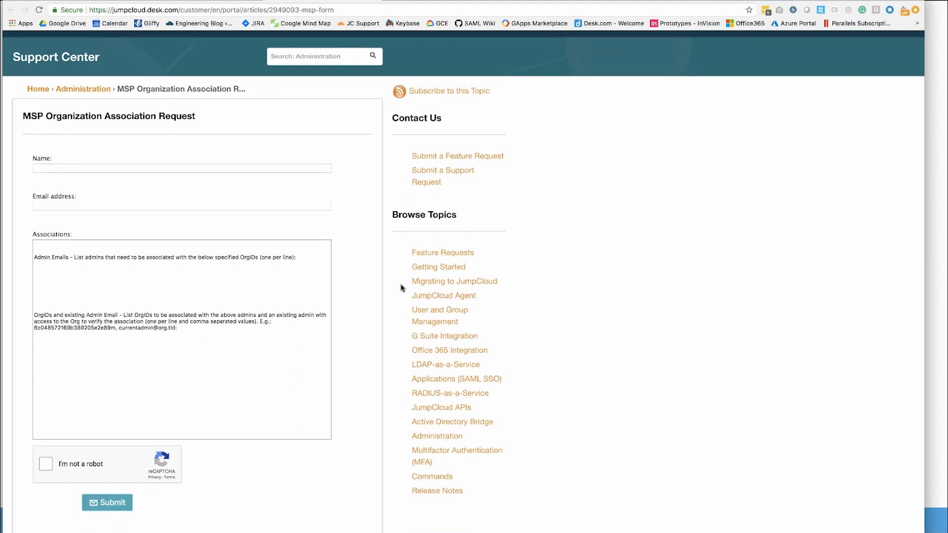
left_click(433, 437)
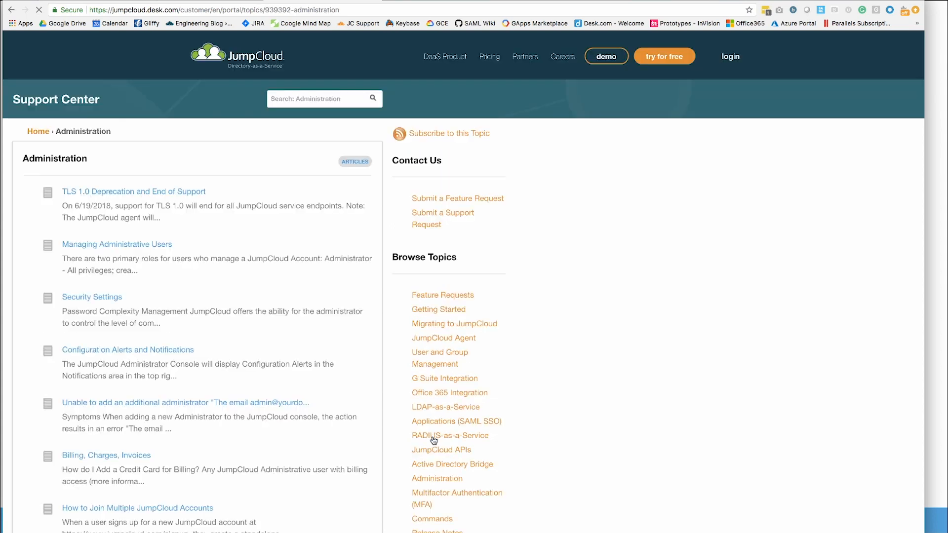
scroll(296, 345, "down", 9)
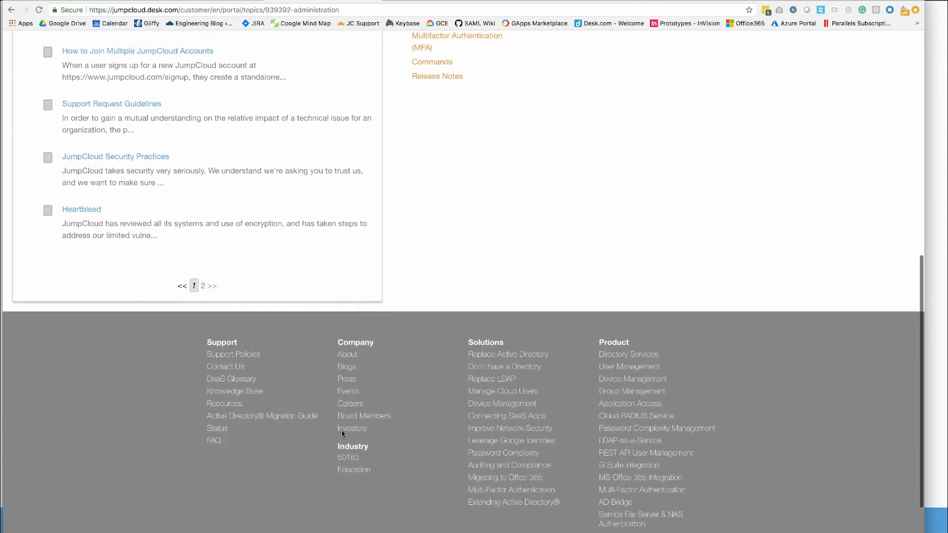
left_click(203, 315)
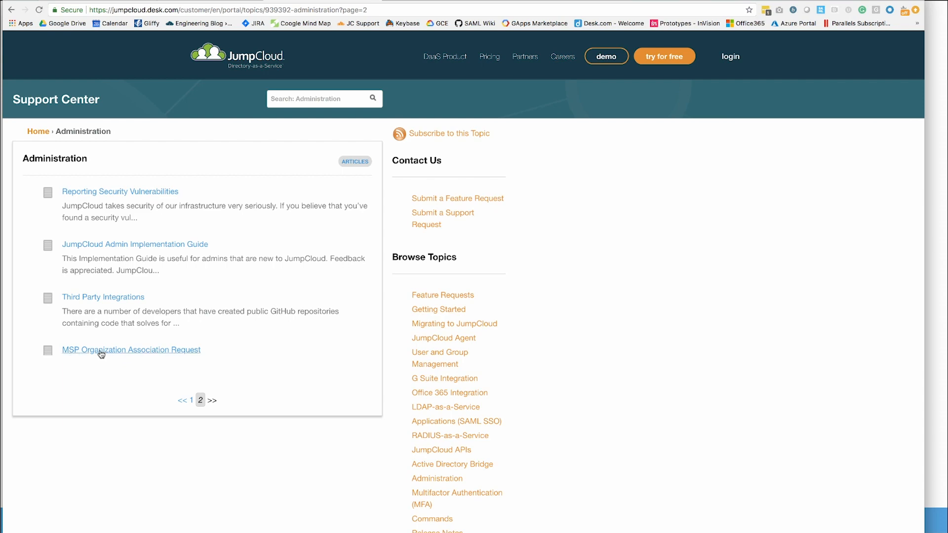
left_click(101, 351)
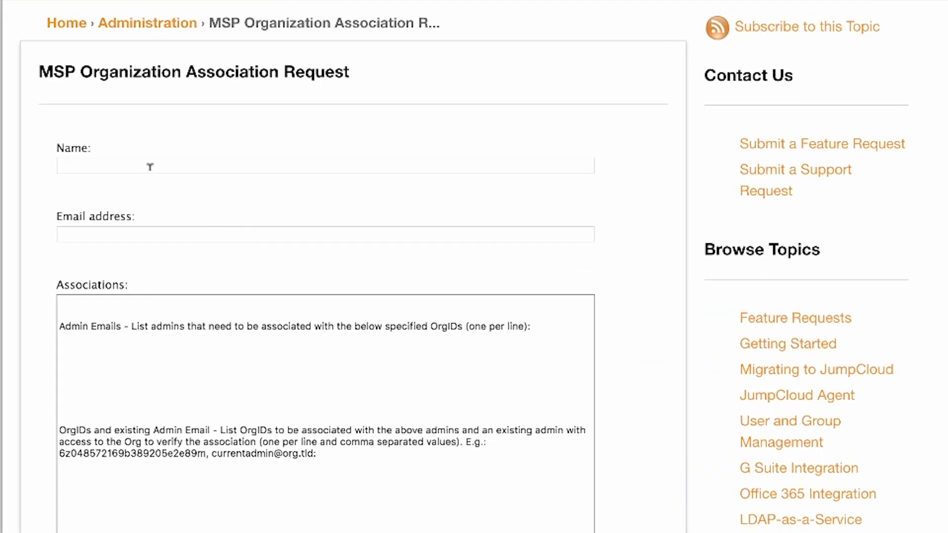
- Enter the requester's full name in Name and their work e-mail in Email address
left_click(150, 167)
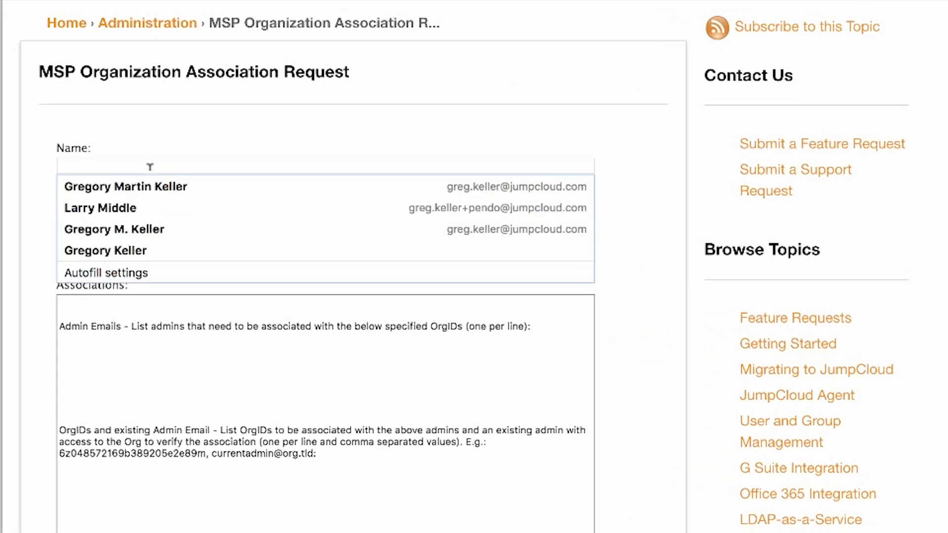
left_click(233, 140)
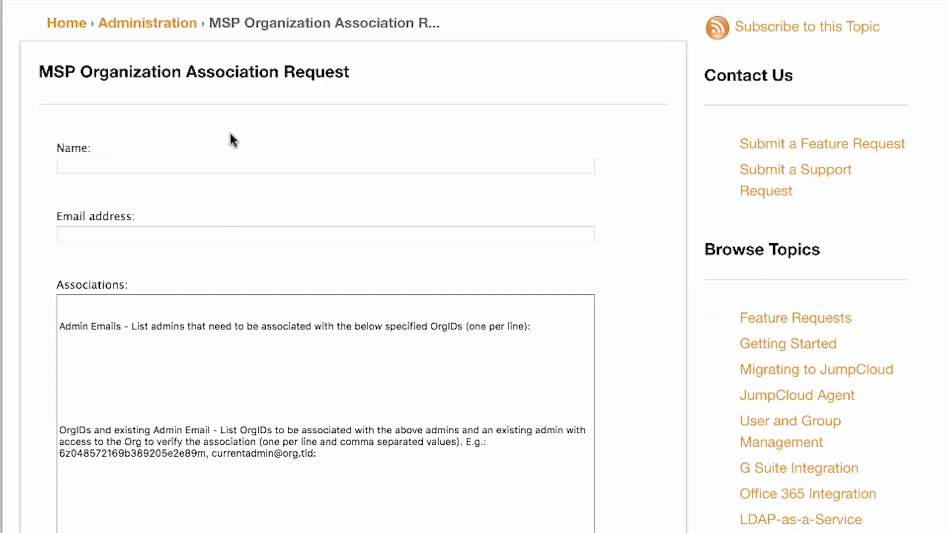
left_click(170, 165)
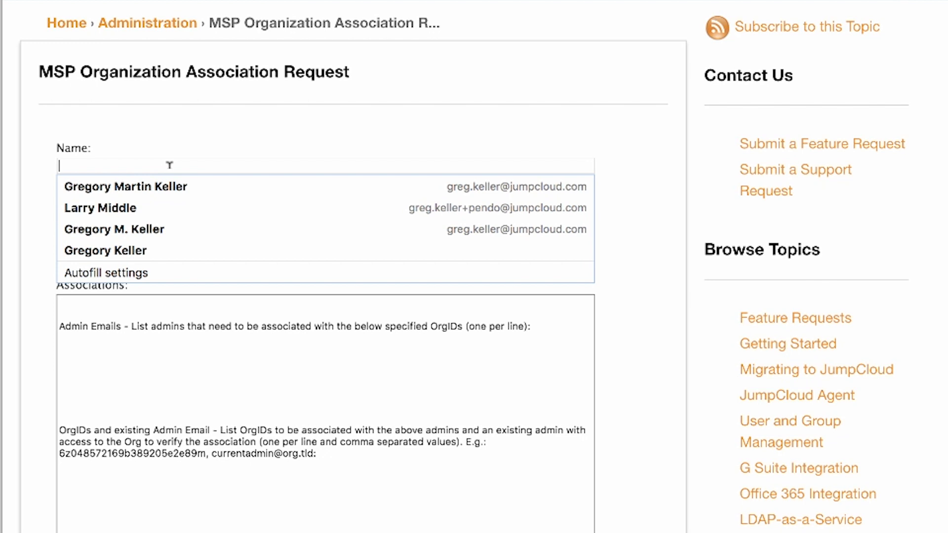
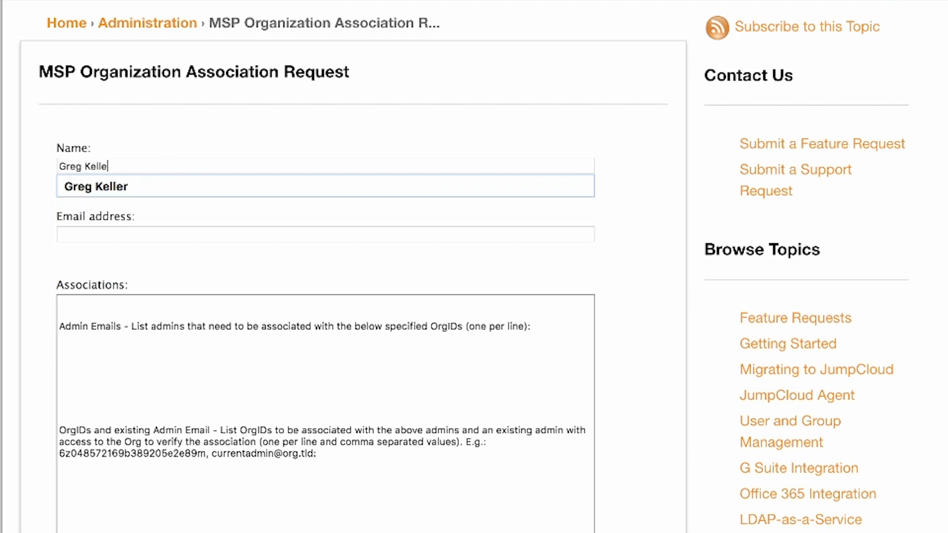
key("Tab")
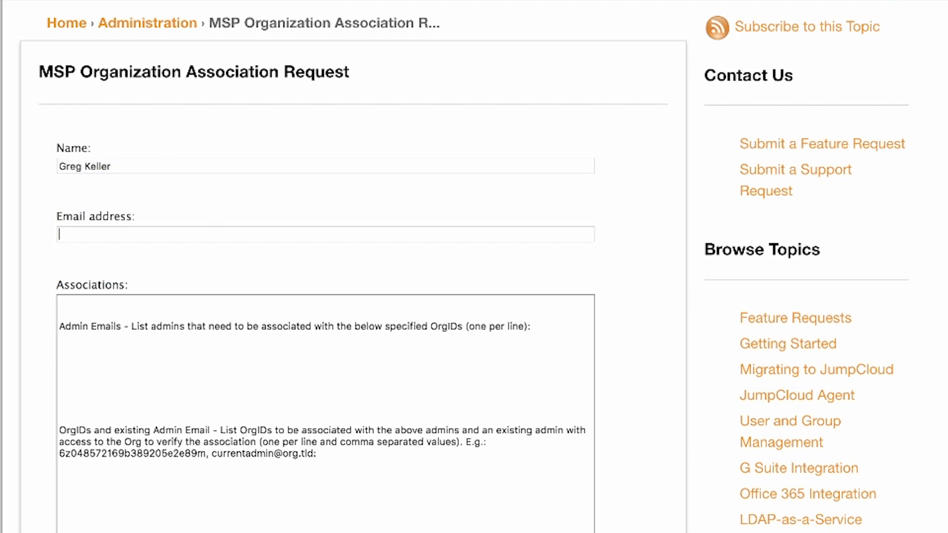
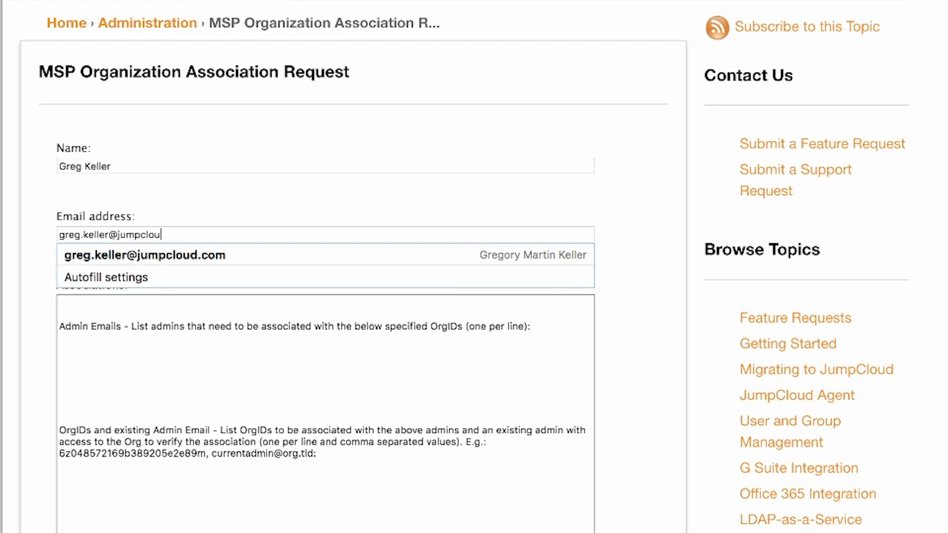
left_click(217, 197)
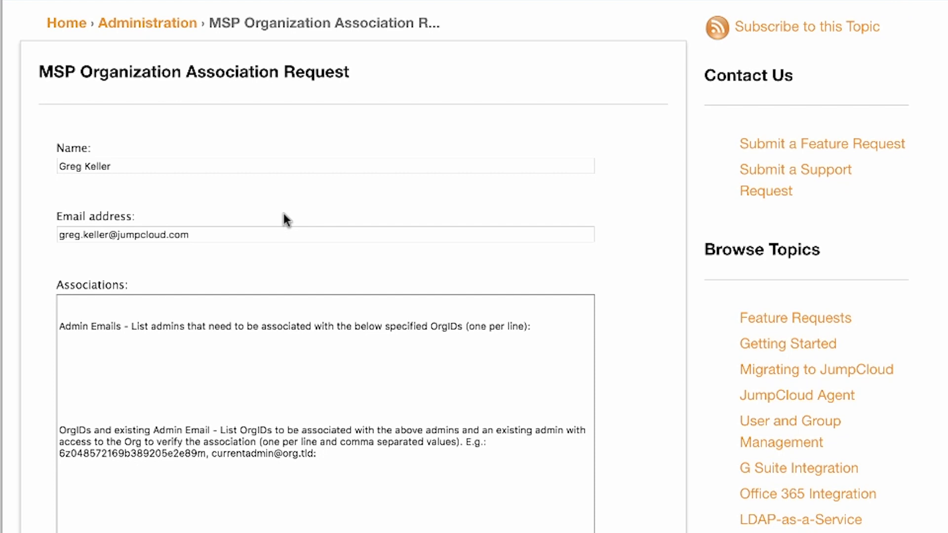
- List one admin e-mail under Admin Emails, then the pasted Org ID, a comma and an existing admin's e-mail
left_click(78, 359)
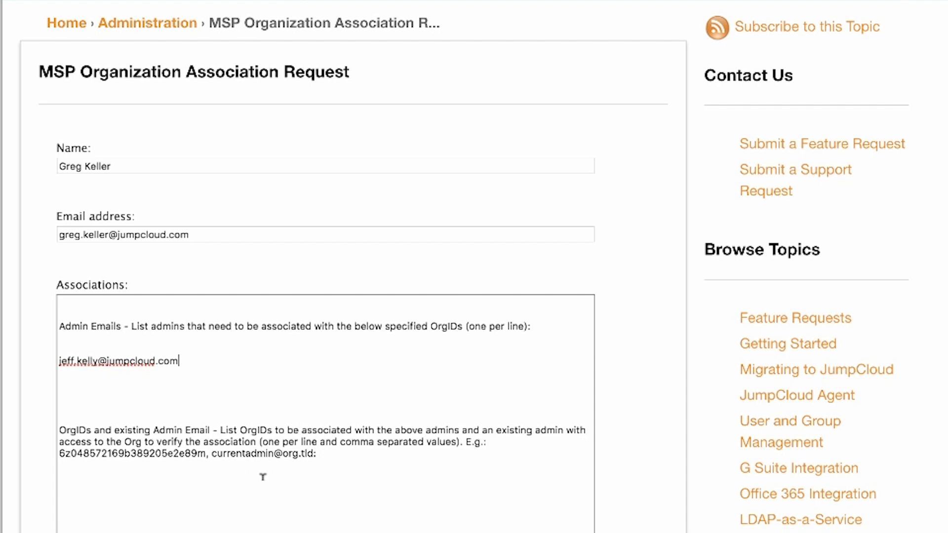
key("Return")
key("super+v")
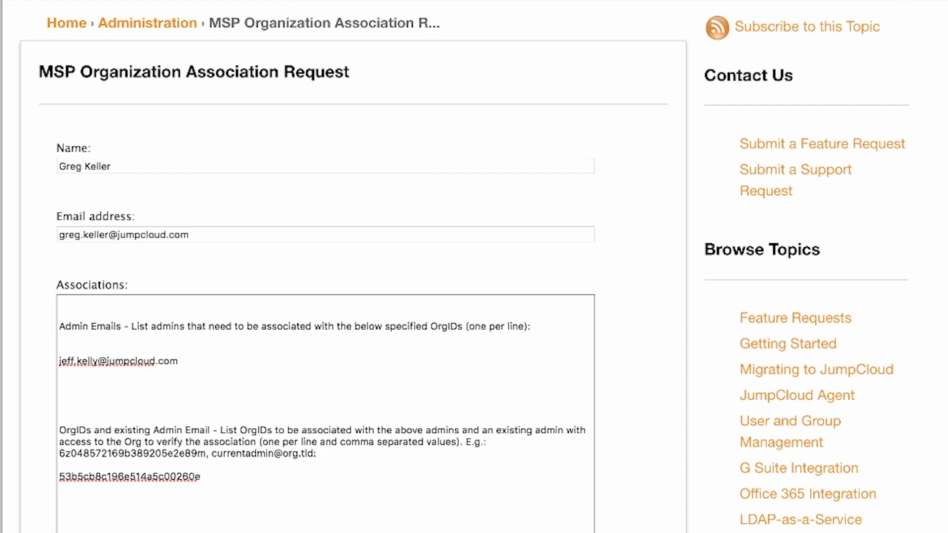
type(",")
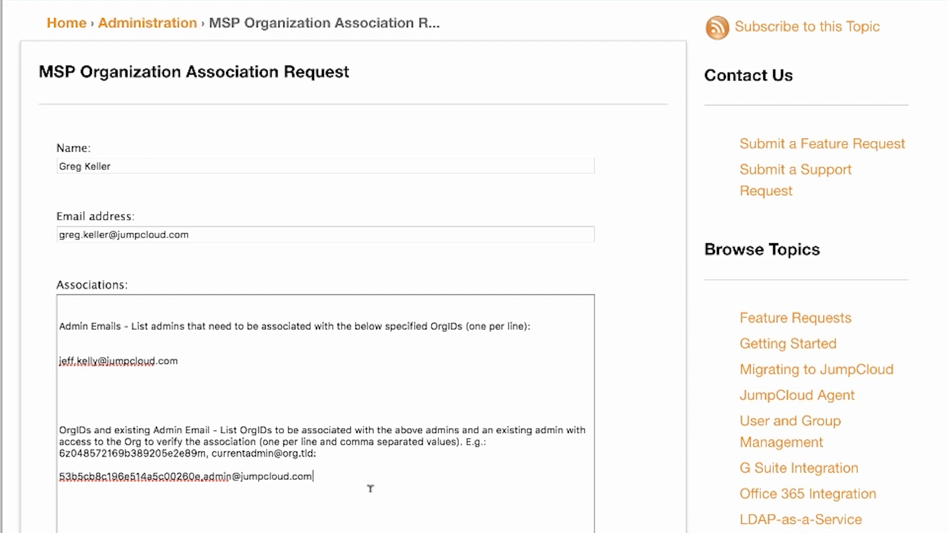
left_click_drag(312, 475, 203, 475)
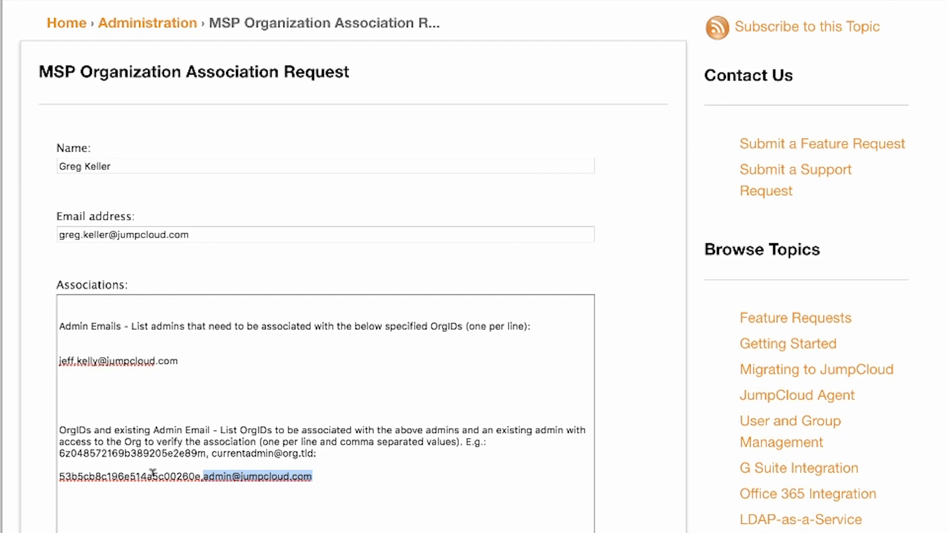
- Scroll the completed form down to the Submit button and return to PowerPoint
left_click(176, 501)
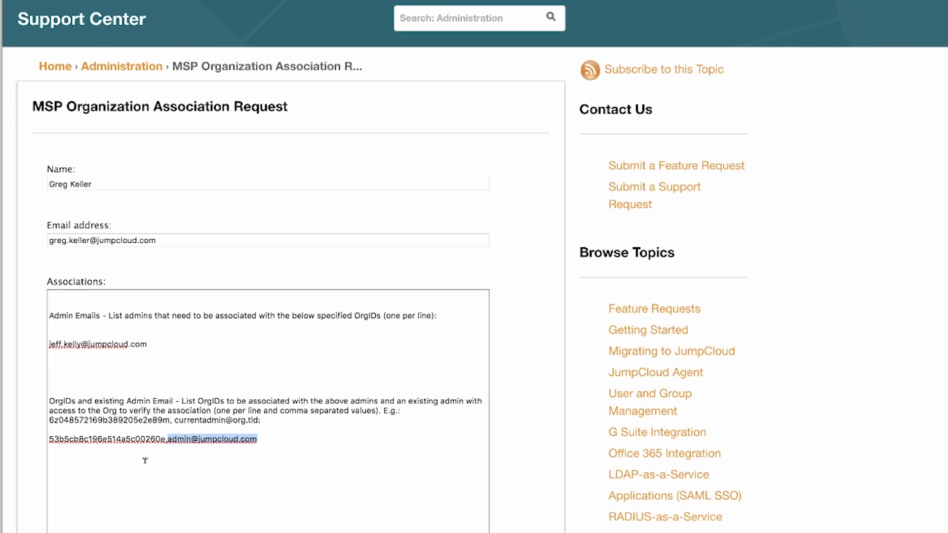
scroll(100, 397, "down", 3)
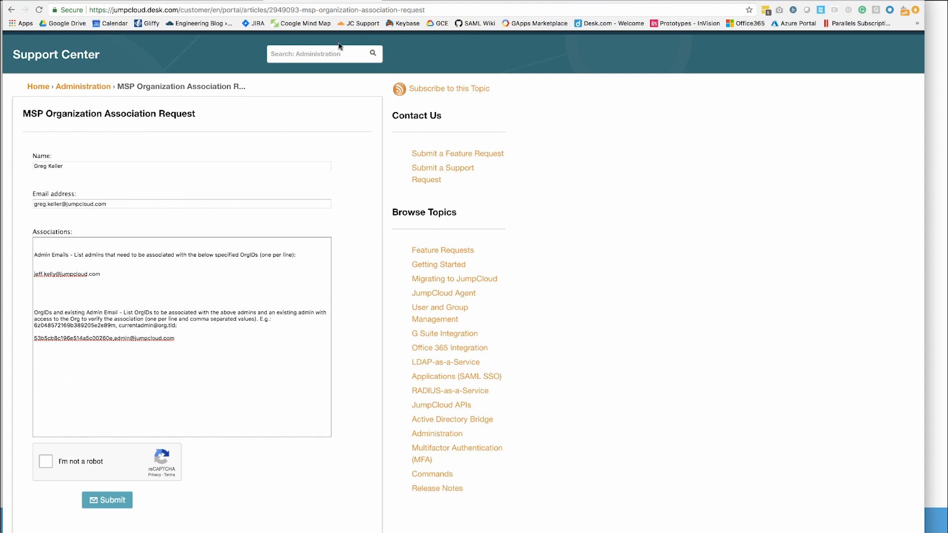
key("super+Tab")
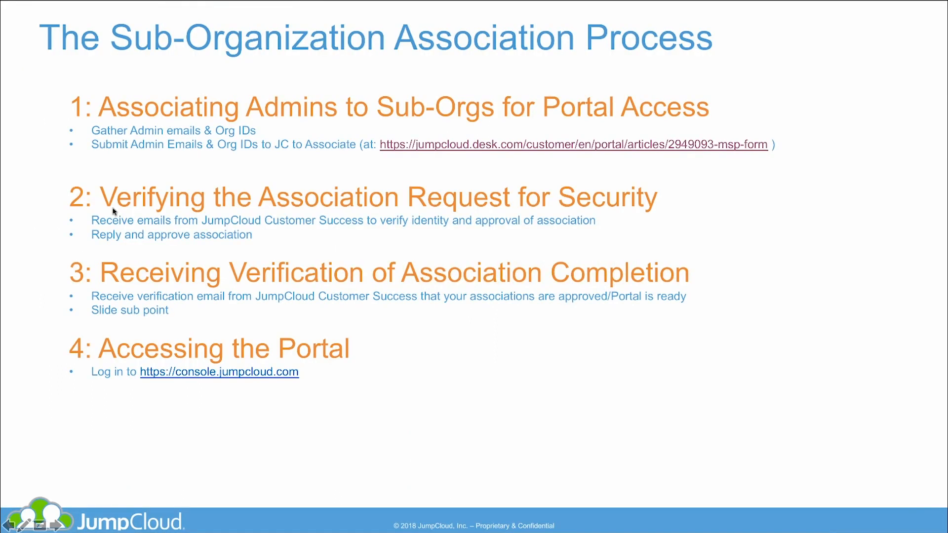
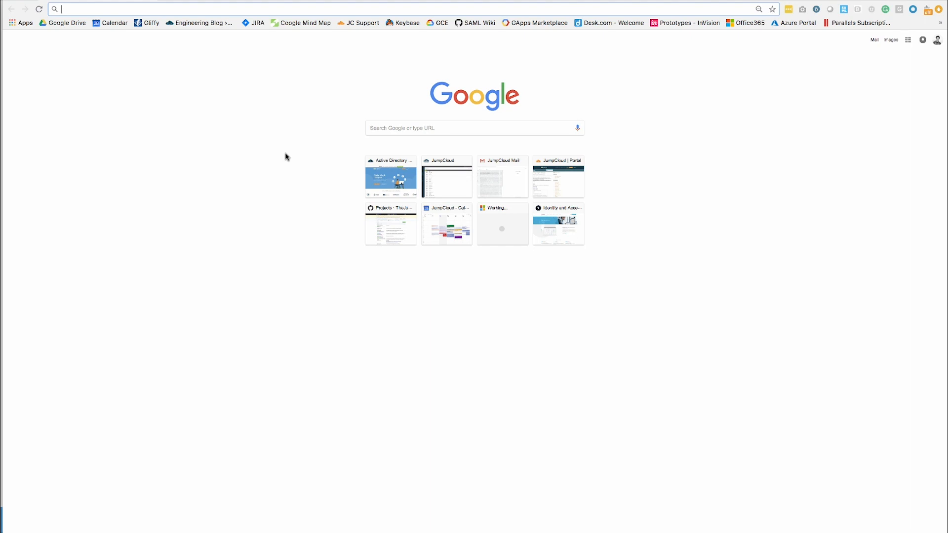
- Load the JumpCloud Administrator Login page at console.jumpcloud.com in Chrome
type("ht")
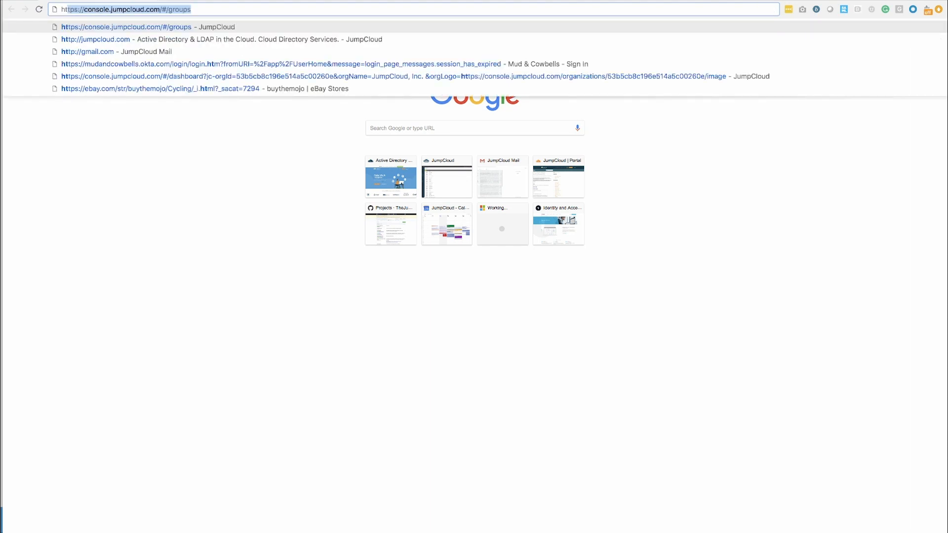
type("pp")
key("BackSpace")
key("BackSpace")
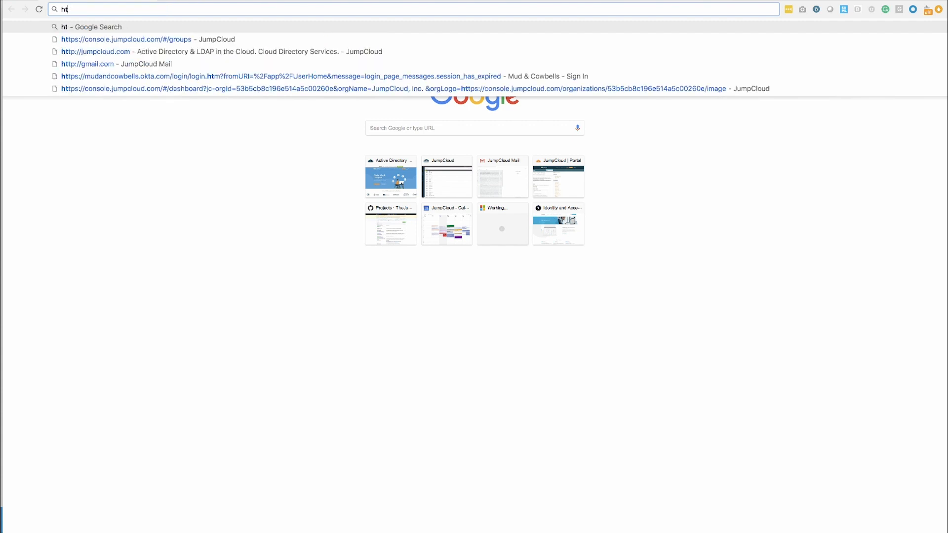
left_click(116, 43)
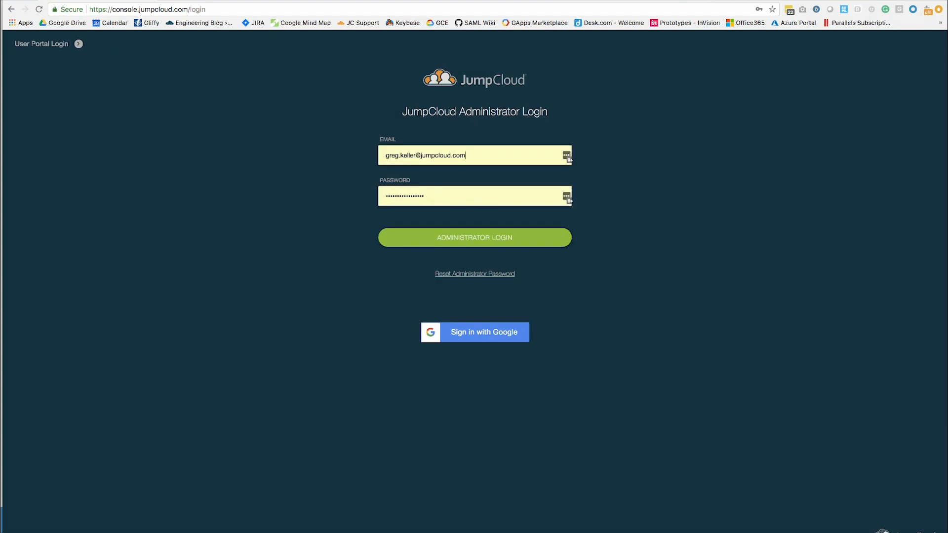
- Sign in as administrator using the pre-filled email and password
left_click_drag(469, 155, 370, 156)
left_click(332, 151)
left_click(463, 244)
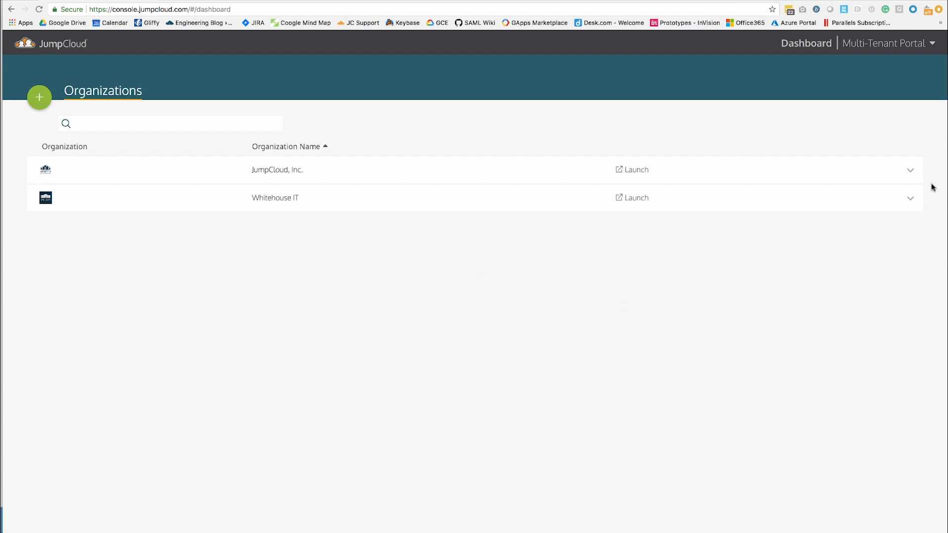
- Inspect the JumpCloud, Inc. details, then launch its console to the 213-user Users page
left_click(911, 171)
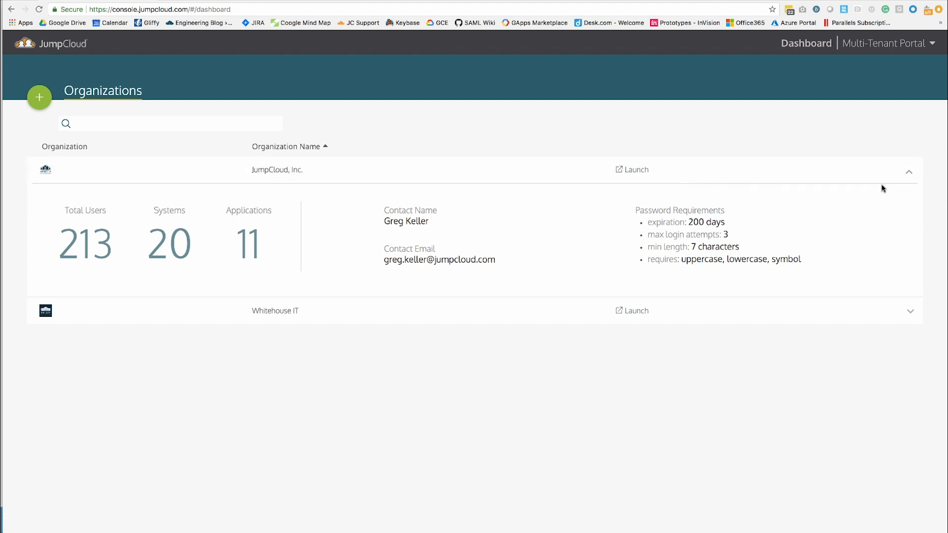
left_click(909, 172)
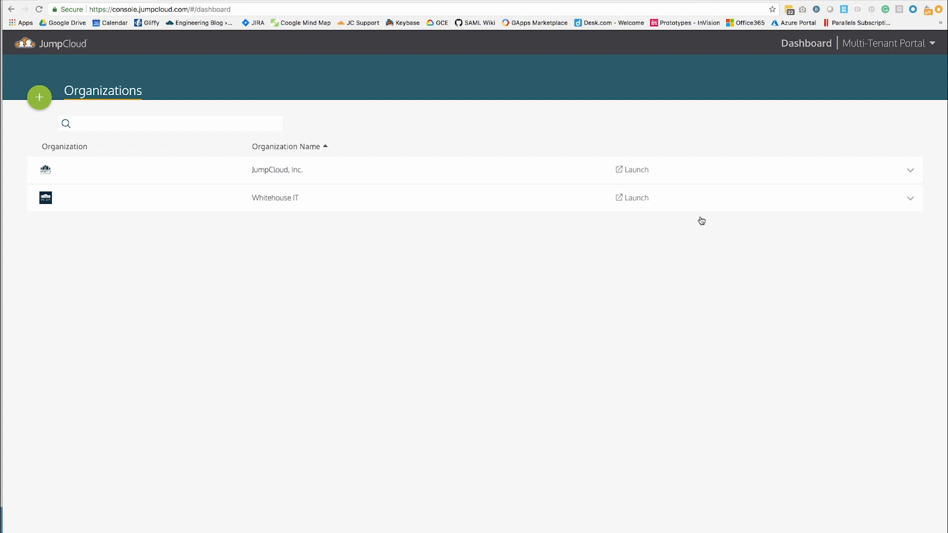
left_click(634, 173)
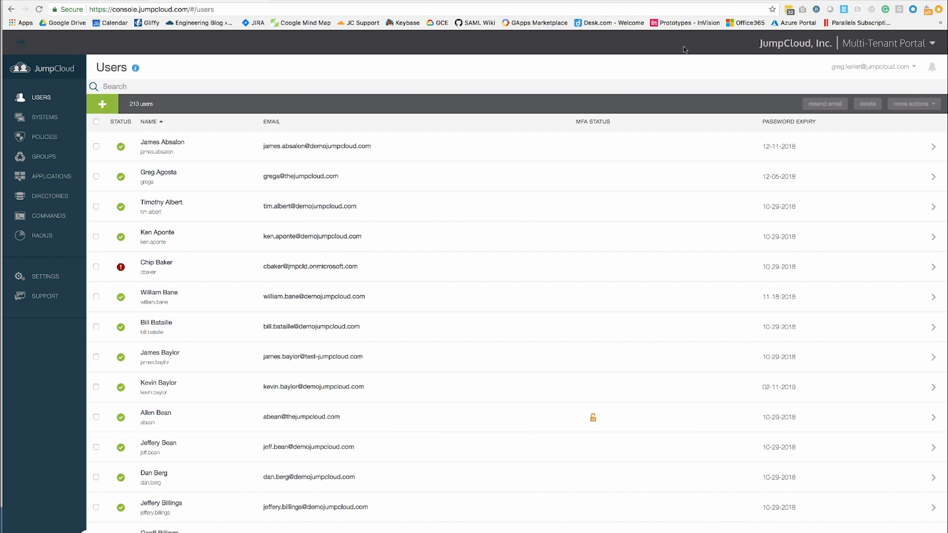
- Switch the active organization to Whitehouse IT, then back to JumpCloud, Inc
left_click(883, 45)
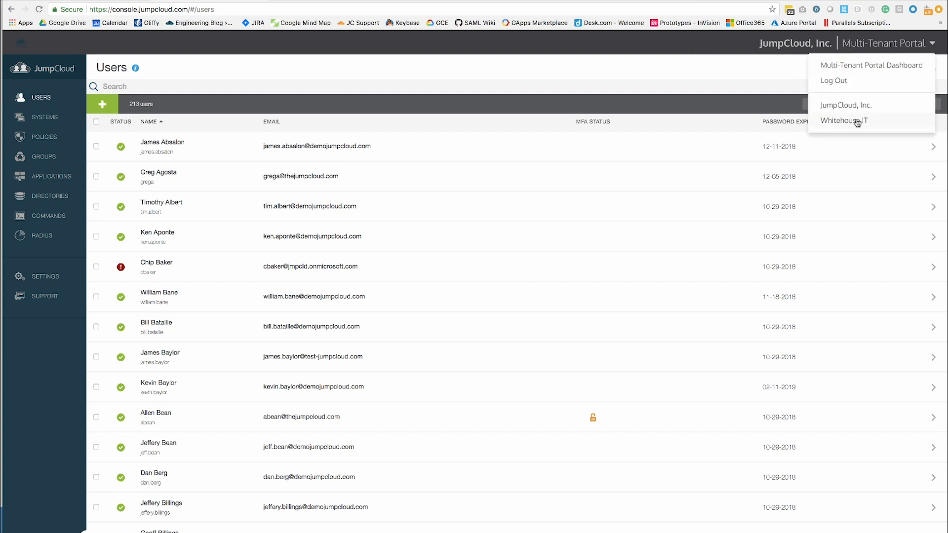
left_click(857, 123)
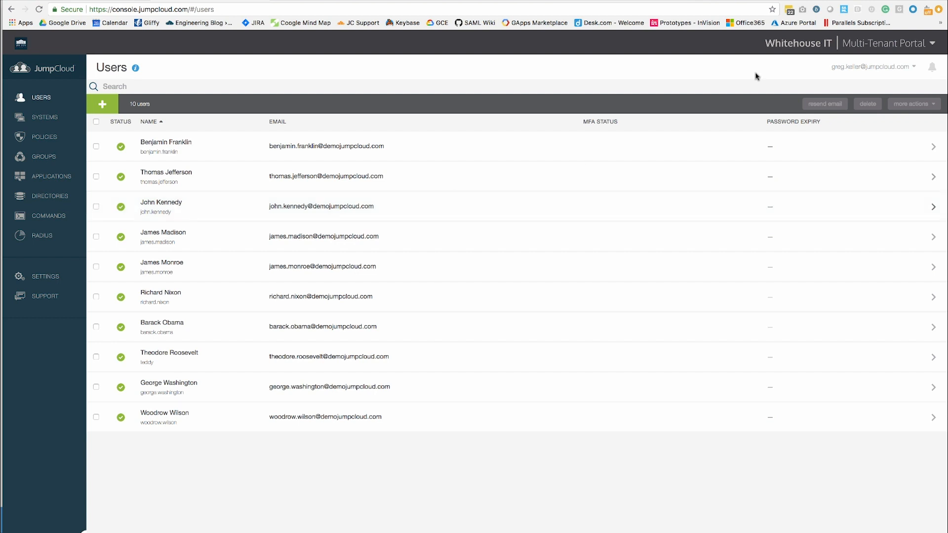
left_click(867, 49)
left_click(844, 106)
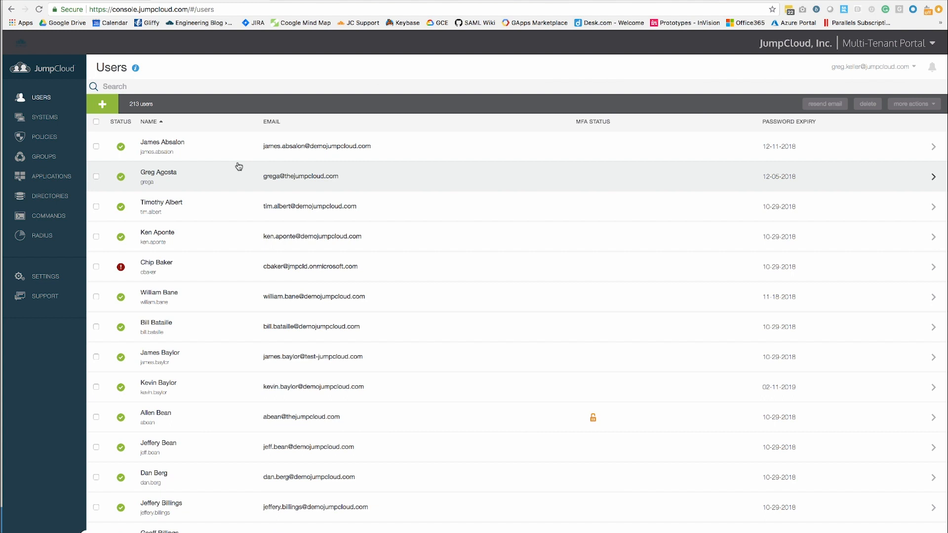
- Make Whitehouse IT active and view its Administrators, showing one Administrator With Billing
left_click(846, 68)
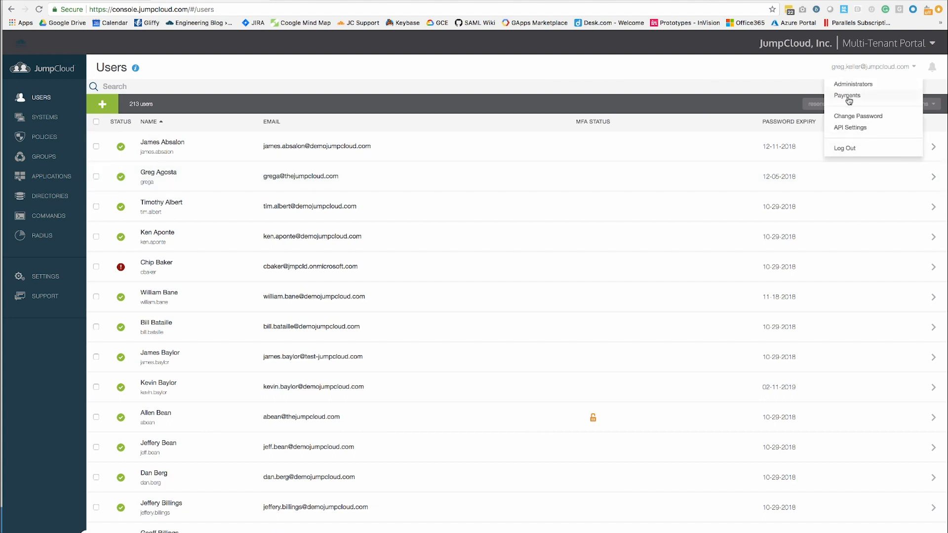
left_click(873, 49)
left_click(867, 123)
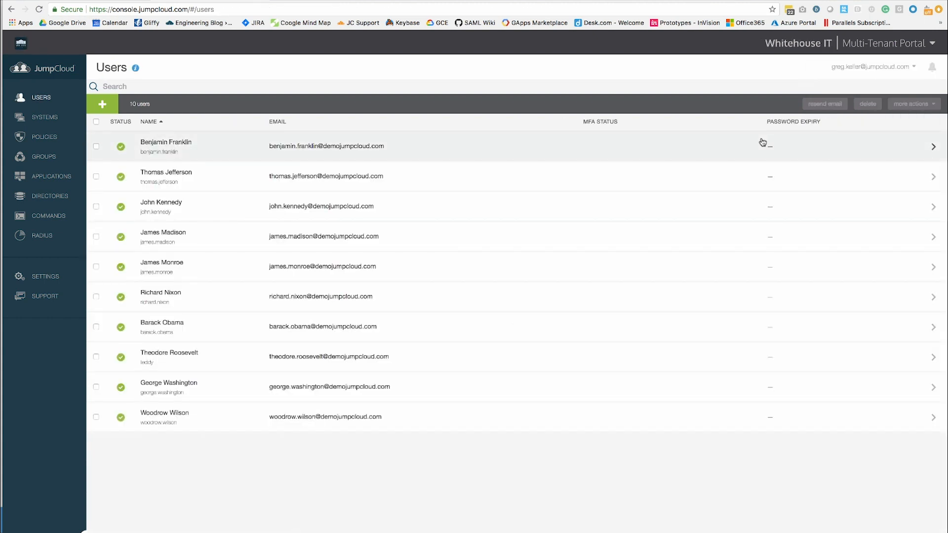
left_click(851, 69)
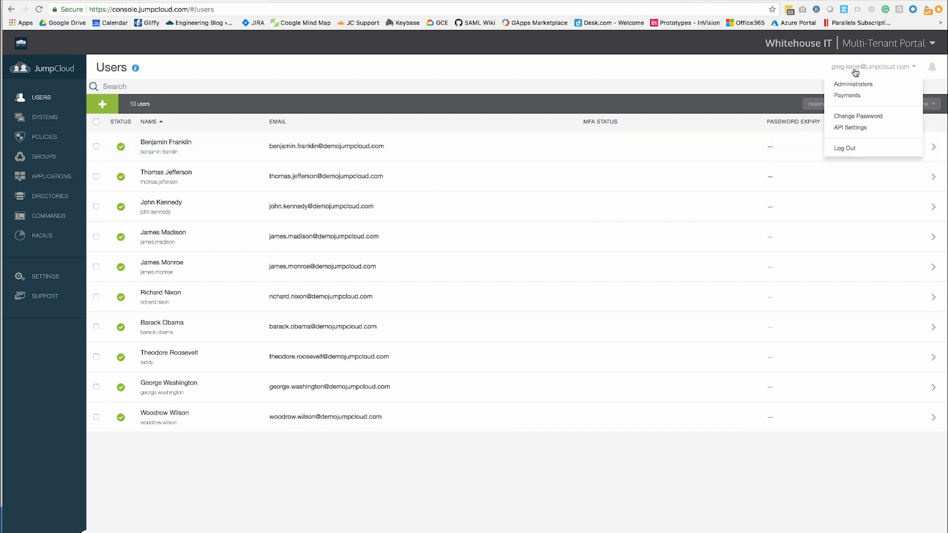
left_click(854, 85)
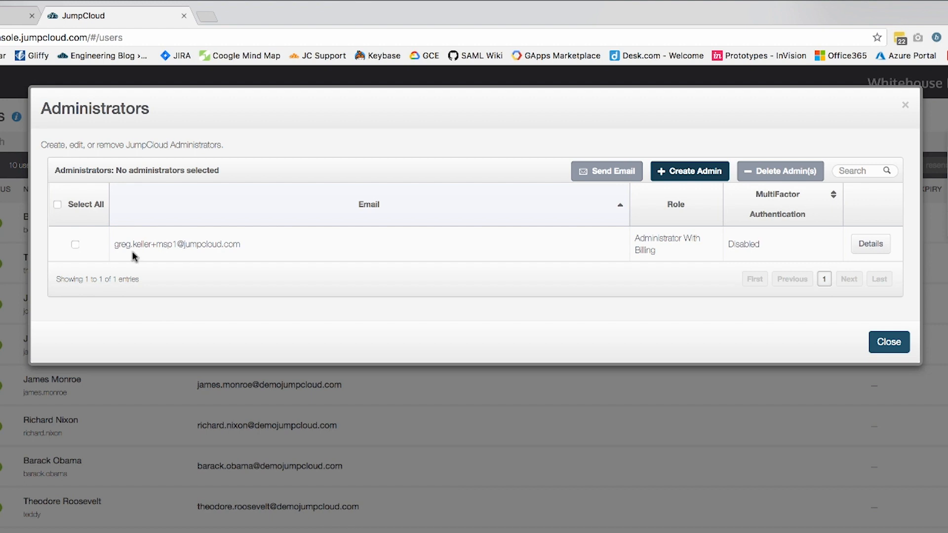
left_click_drag(150, 244, 179, 243)
left_click(182, 244)
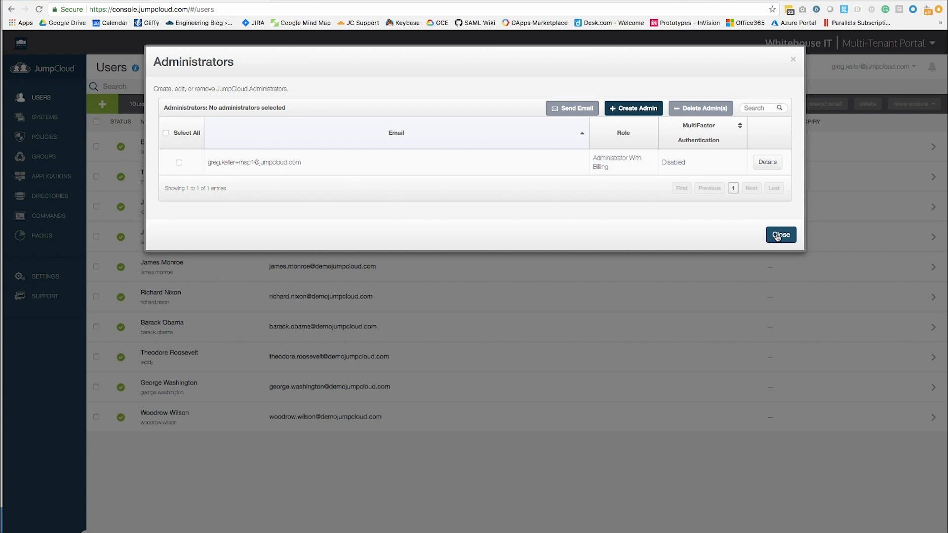
- Close the Administrators dialog and return to the Multi-Tenant Portal Dashboard
left_click(888, 341)
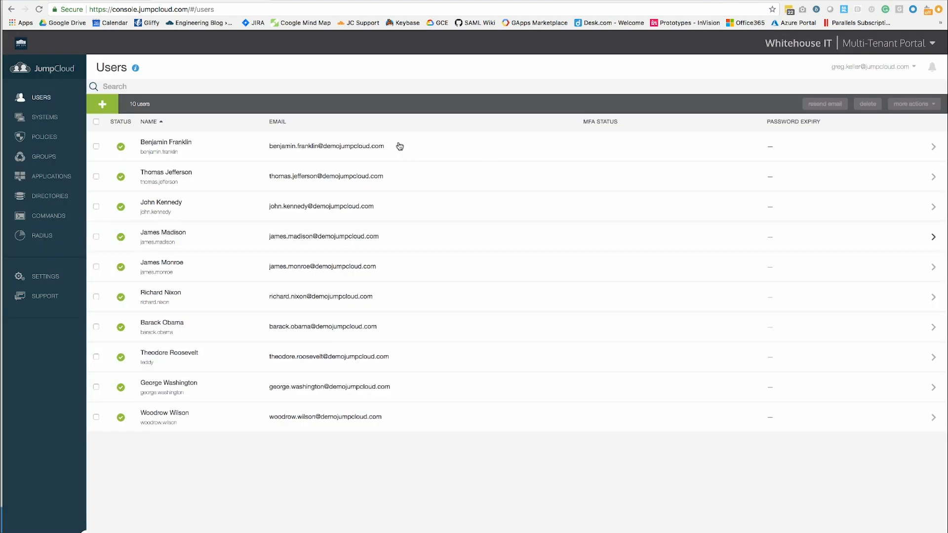
left_click(808, 45)
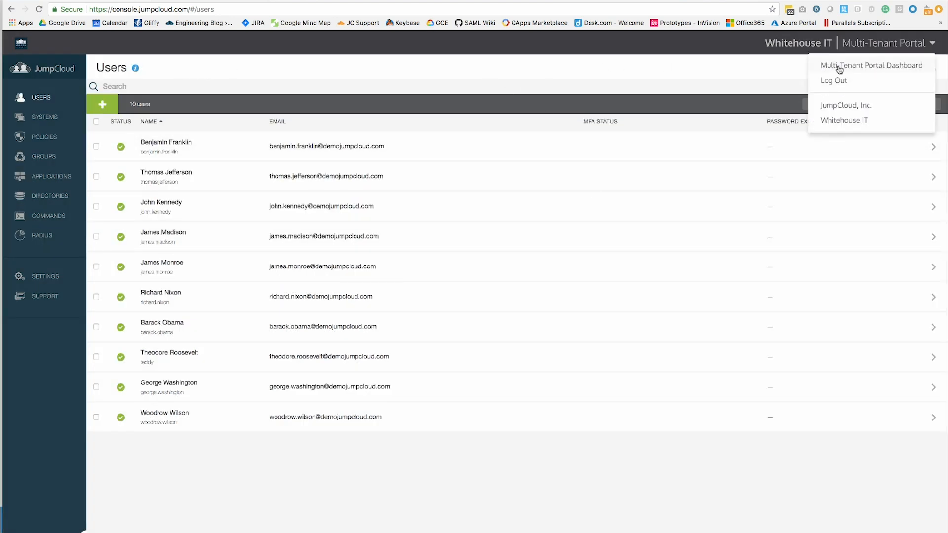
left_click(828, 69)
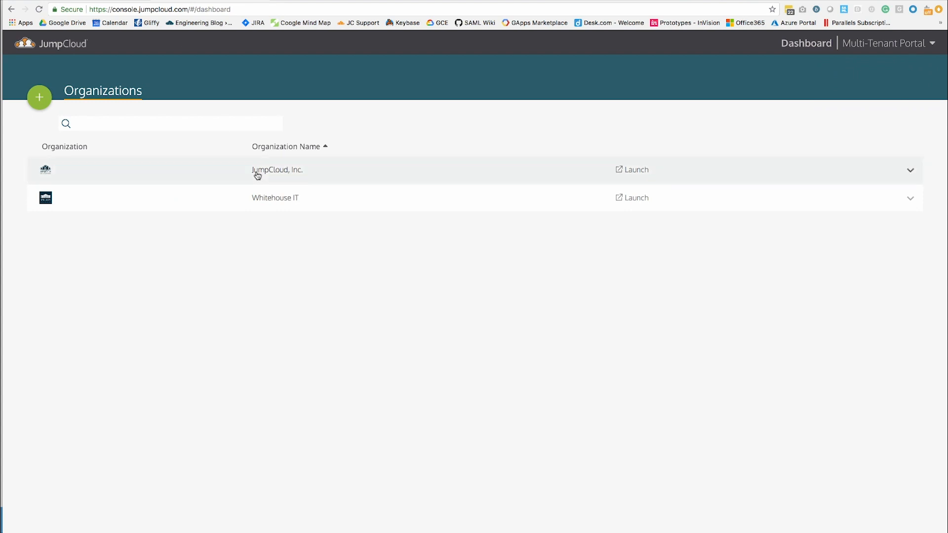